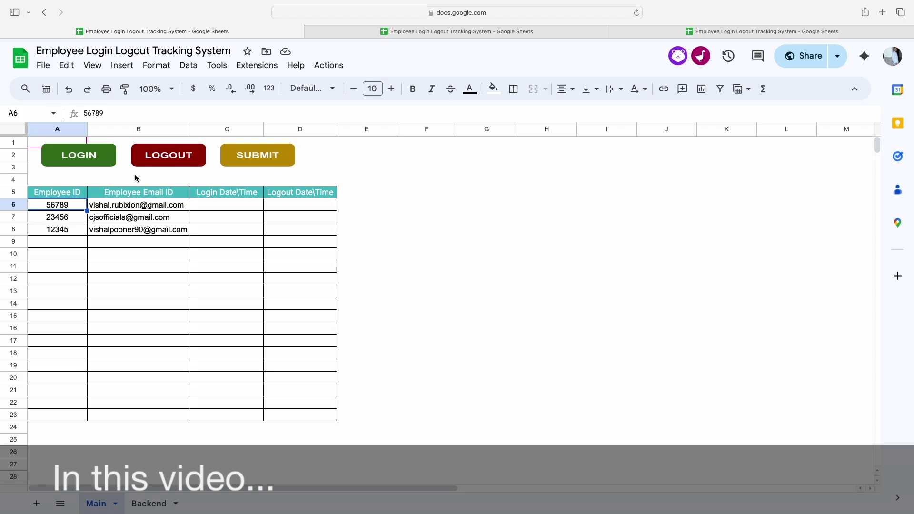
Select employee 12345's ID in cell A8 within the Employee ID column.
click(39, 232)
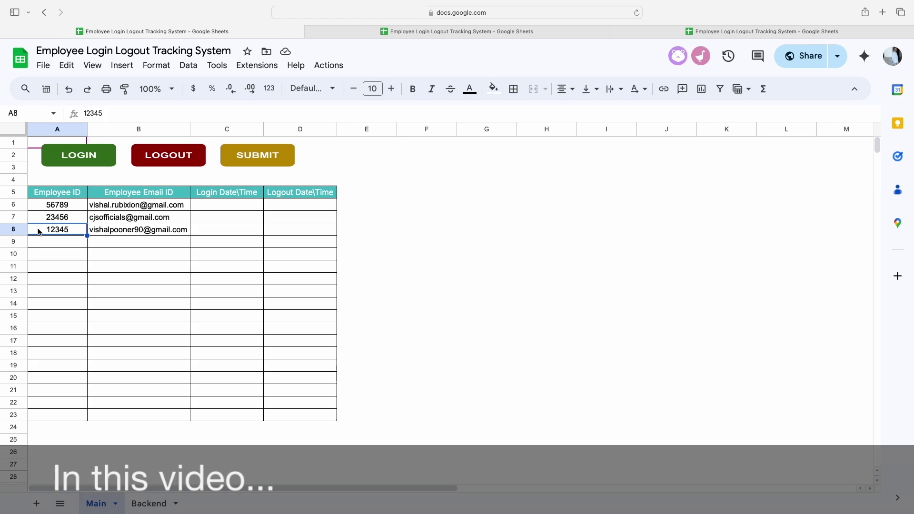
click(72, 160)
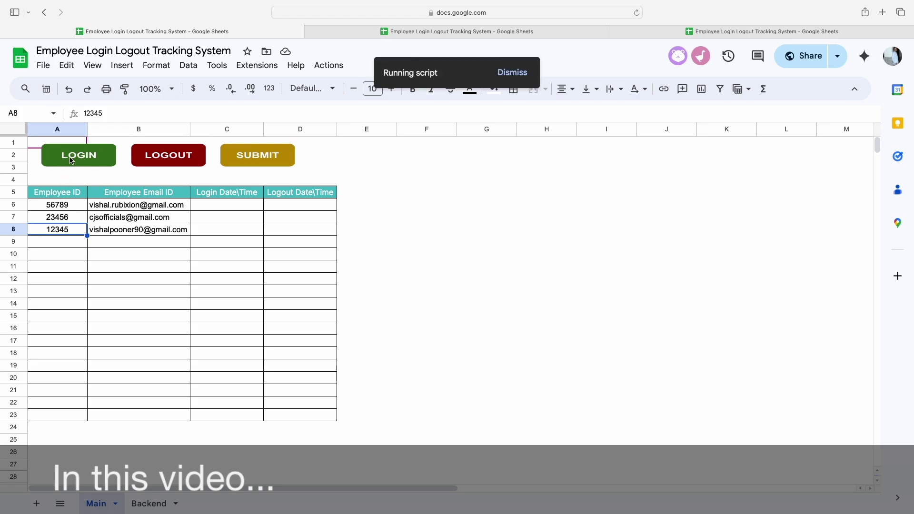
click(32, 144)
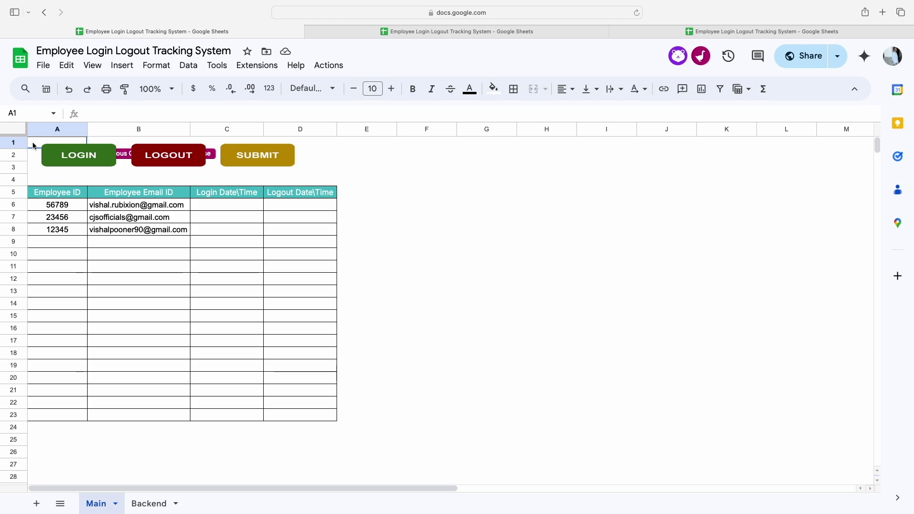
click(33, 144)
drag(55, 192, 57, 244)
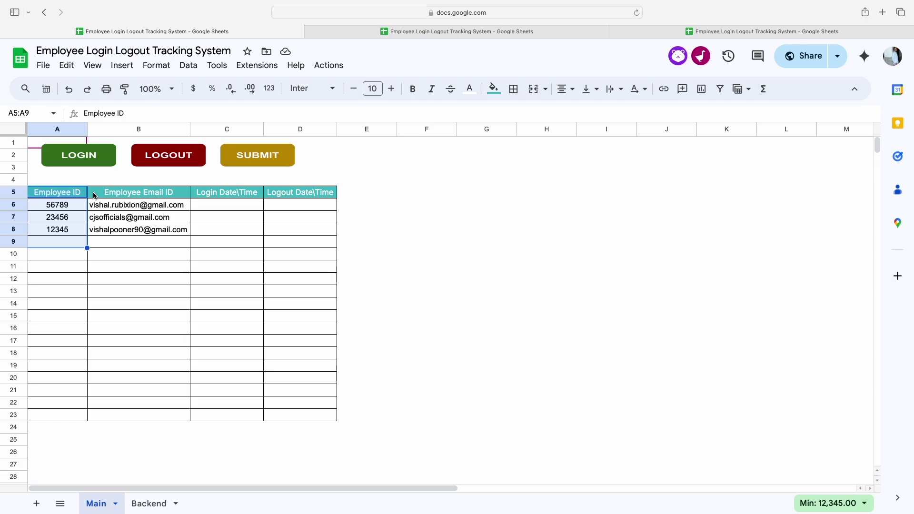
click(51, 230)
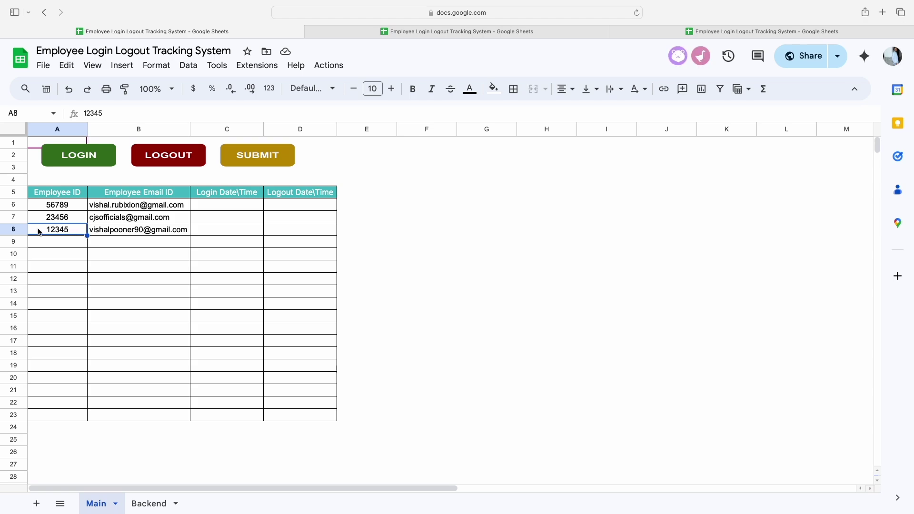
Record a login of 8/18/2024 18:04:04 in C8, confirming a repeat login is rejected.
click(72, 161)
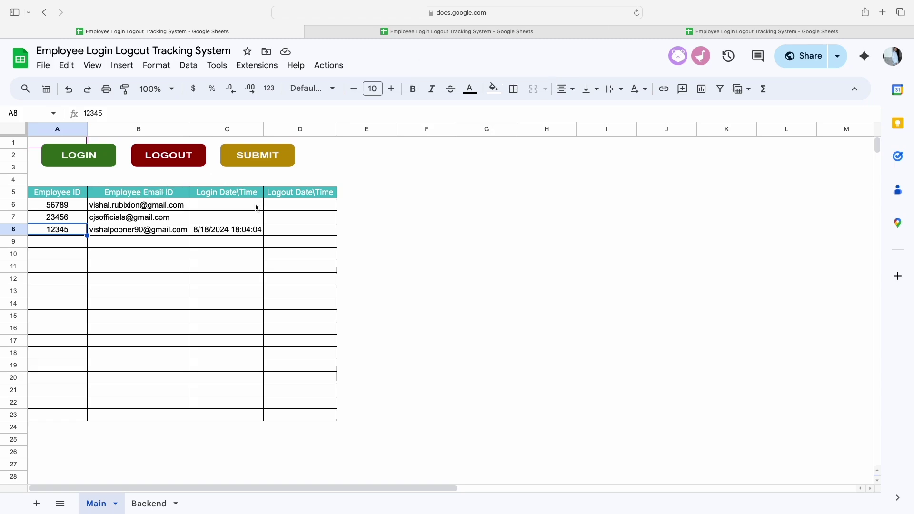
click(233, 233)
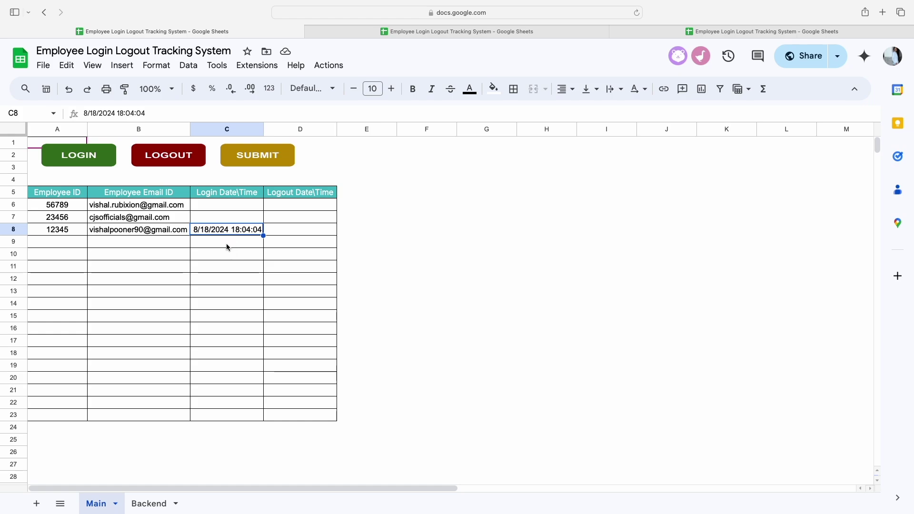
click(63, 160)
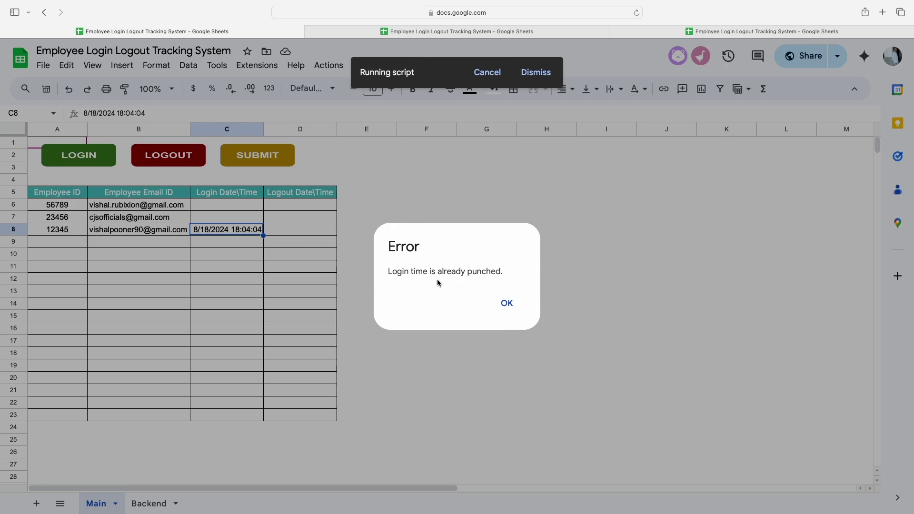
drag(422, 273, 486, 275)
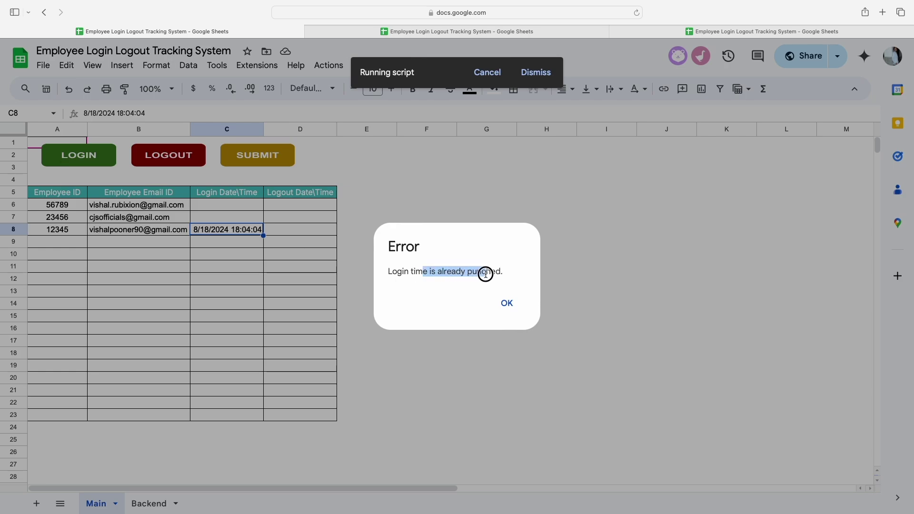
click(507, 305)
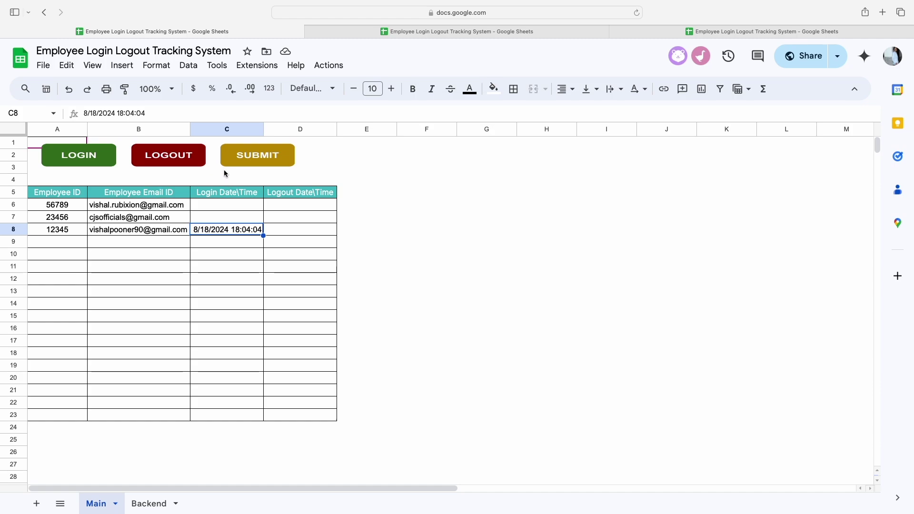
click(235, 155)
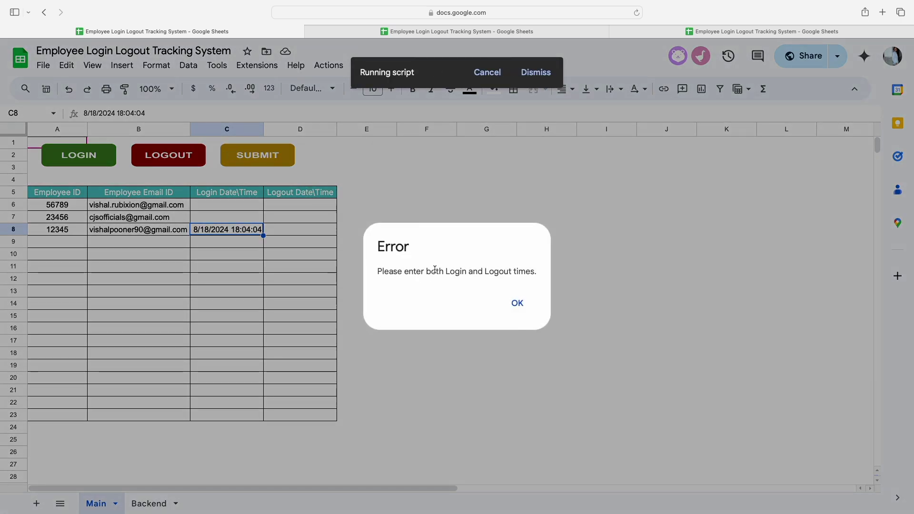
drag(450, 272, 512, 272)
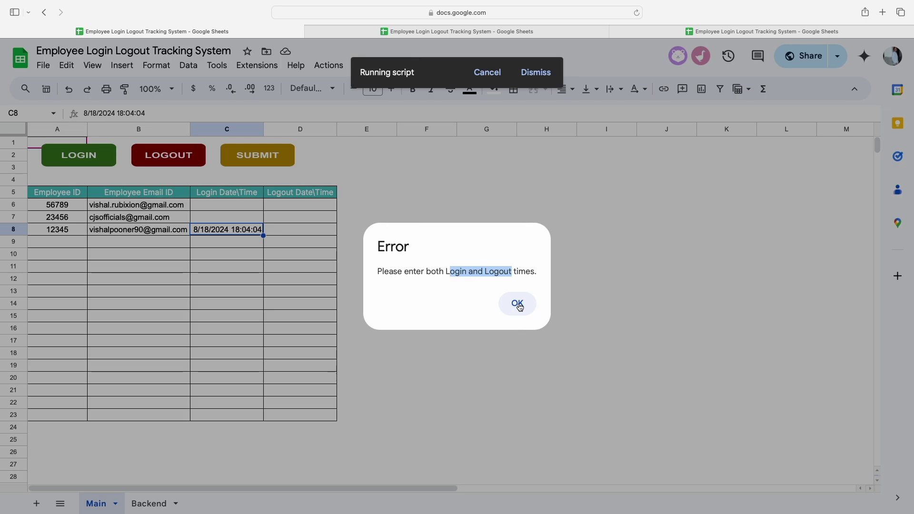
click(518, 305)
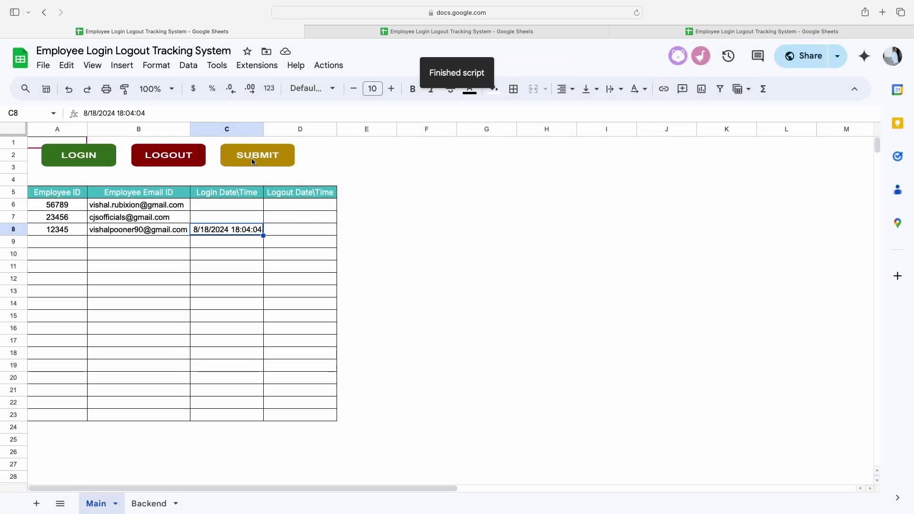
click(301, 231)
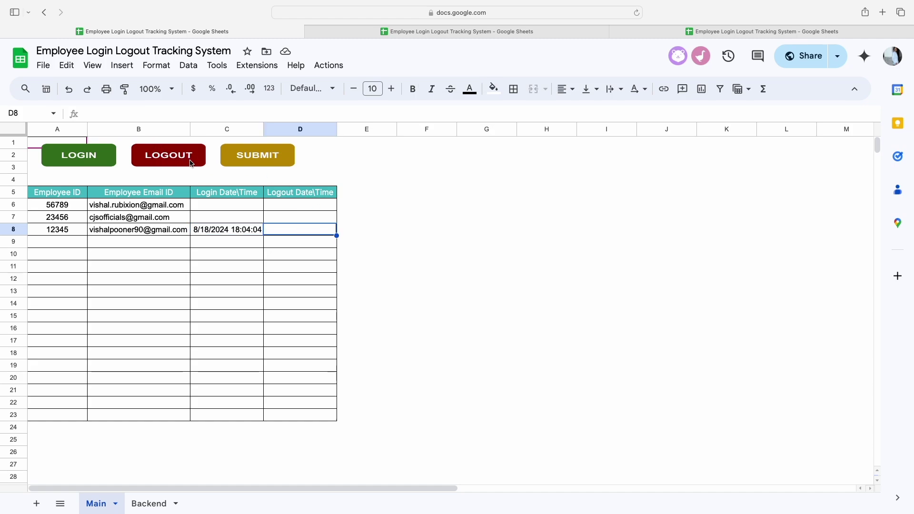
Log employee 12345 out at 8/18/2024 18:06:34, dismiss the repeat-logout error, and submit the row.
click(167, 157)
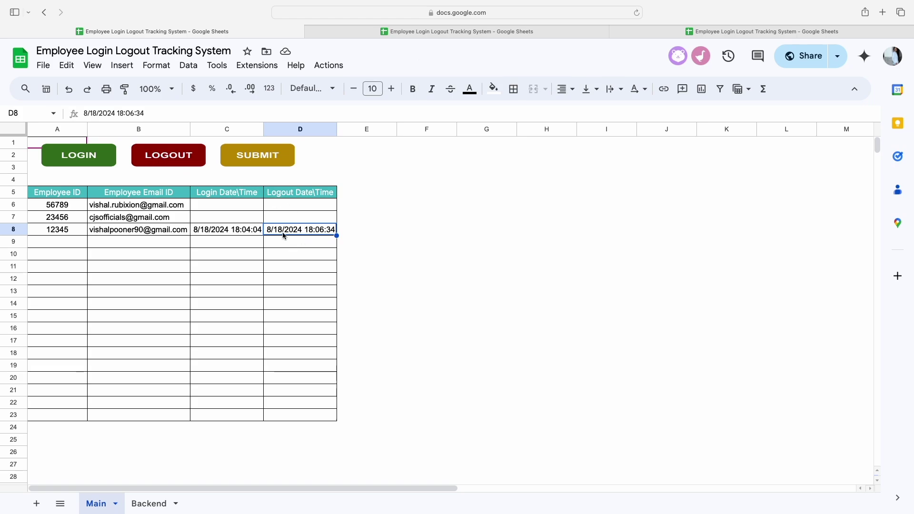
click(174, 159)
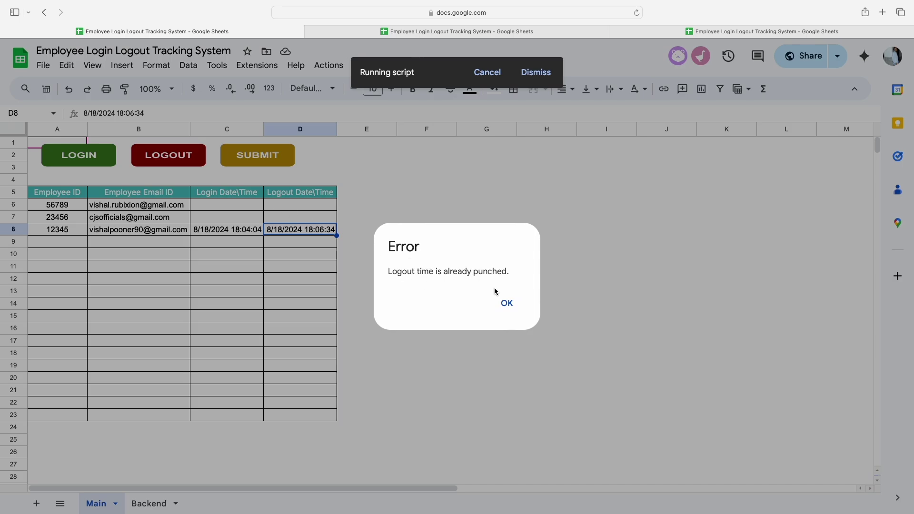
click(507, 304)
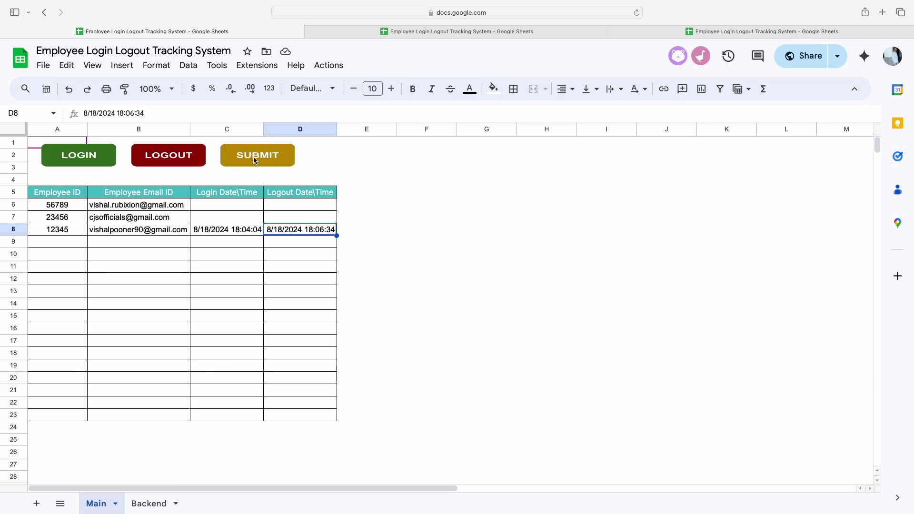
click(256, 161)
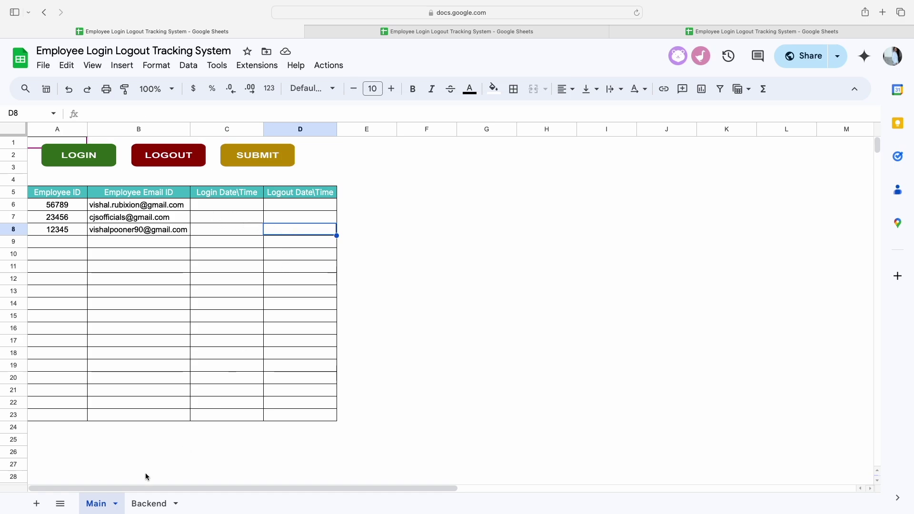
click(139, 504)
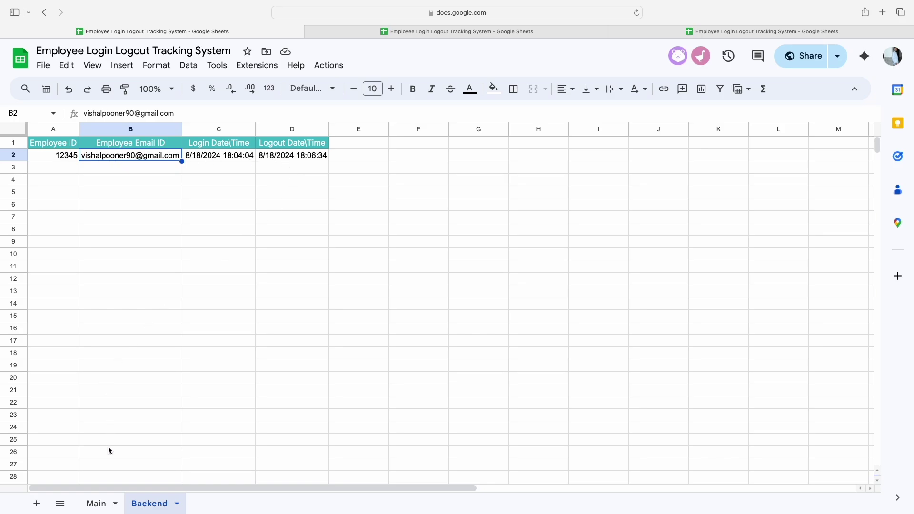
click(95, 504)
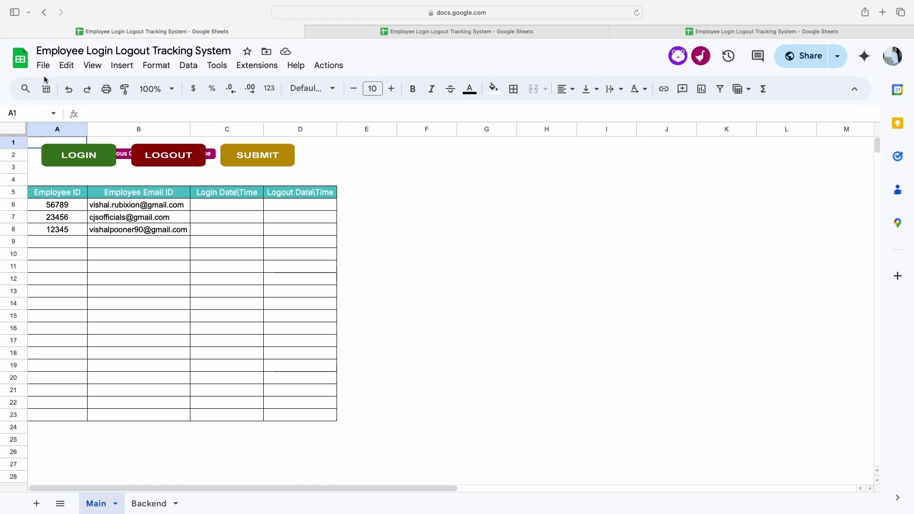
click(43, 67)
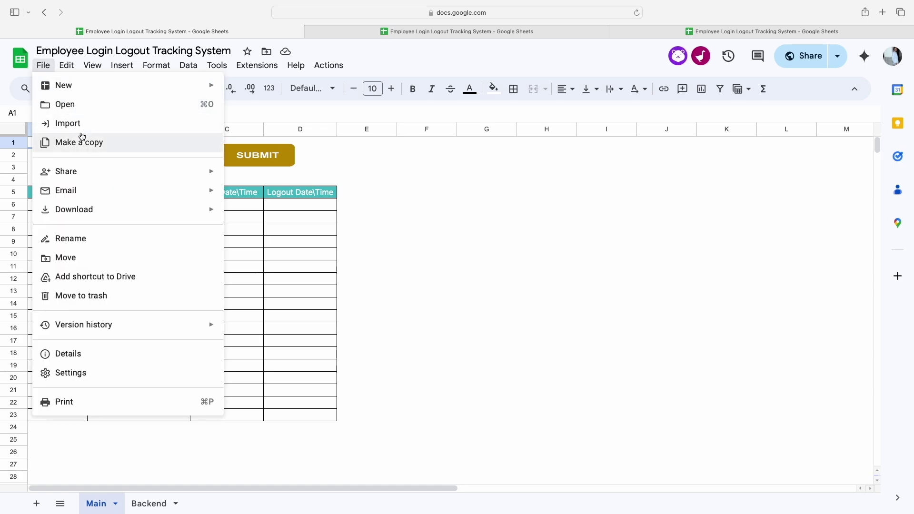
click(382, 210)
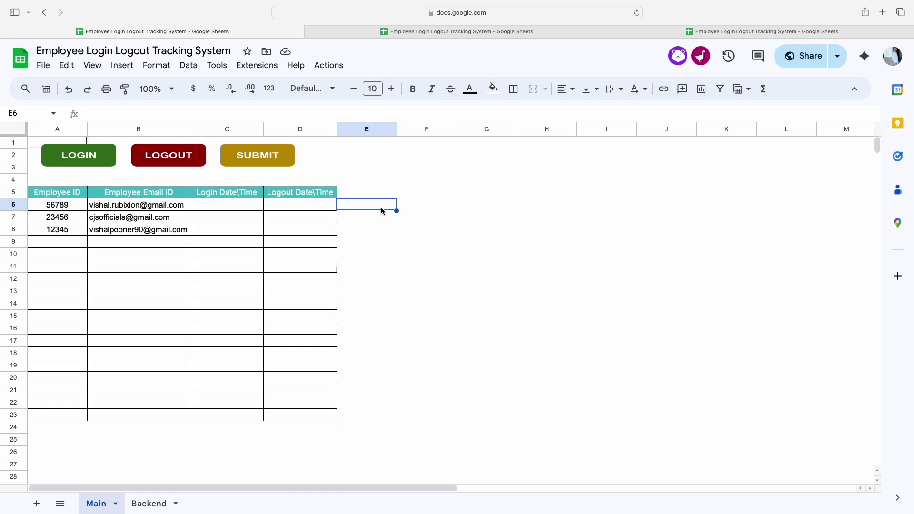
click(70, 207)
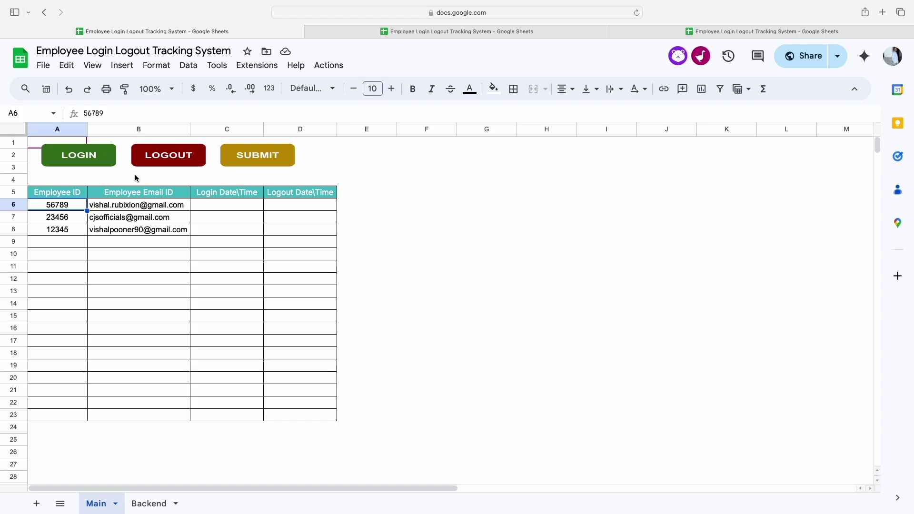
click(58, 142)
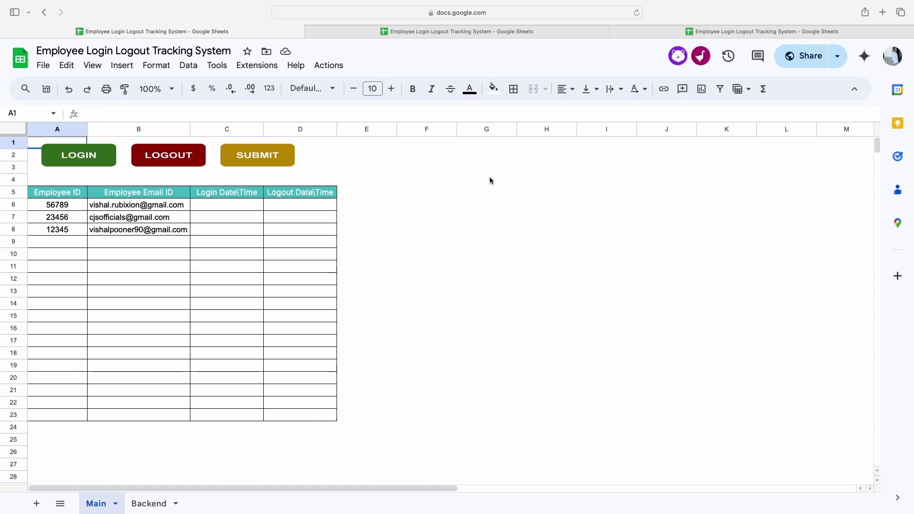
click(122, 231)
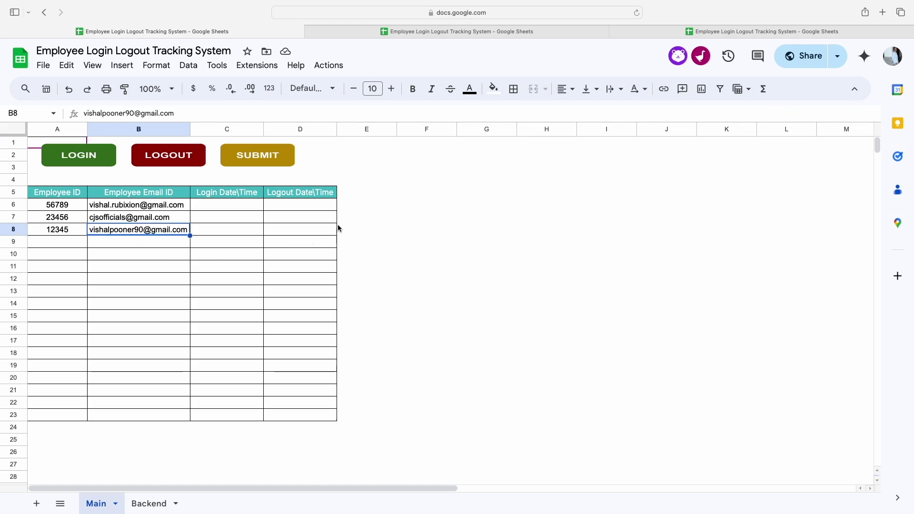
Check the employees' email addresses, then record employee 12345's login from the first user's copy.
click(457, 31)
click(141, 218)
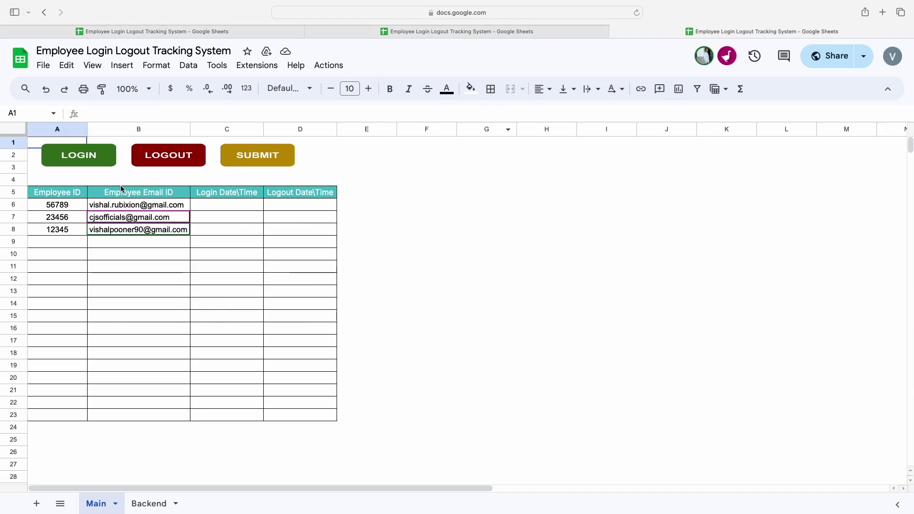
click(98, 207)
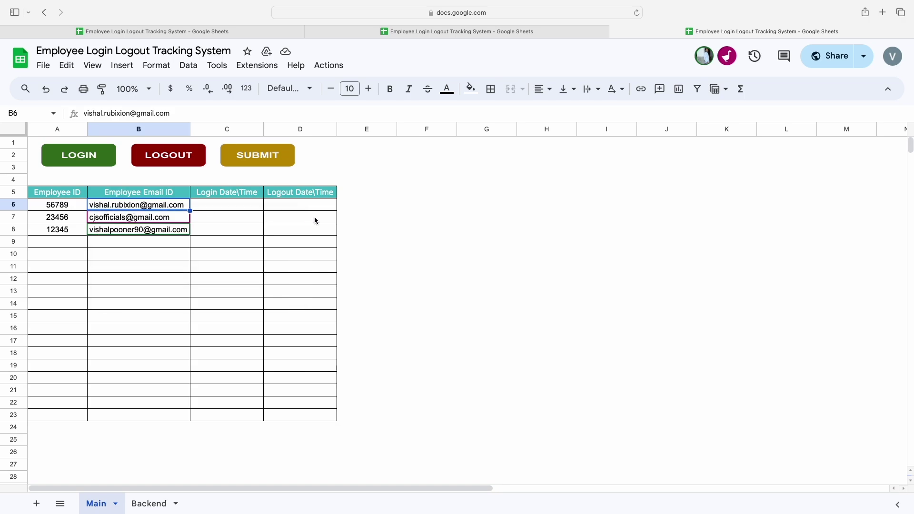
click(196, 32)
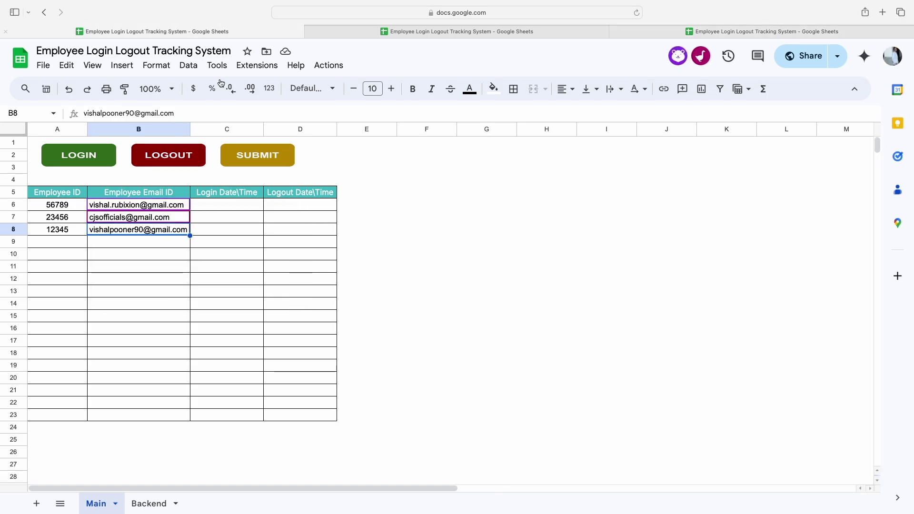
click(71, 161)
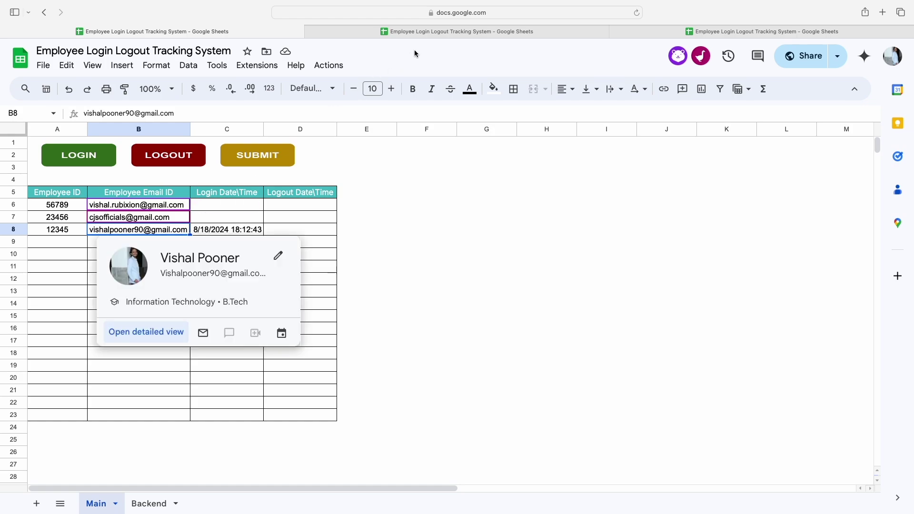
Record logins for employees 23456 and 56789 from the second and third users' copies.
click(422, 26)
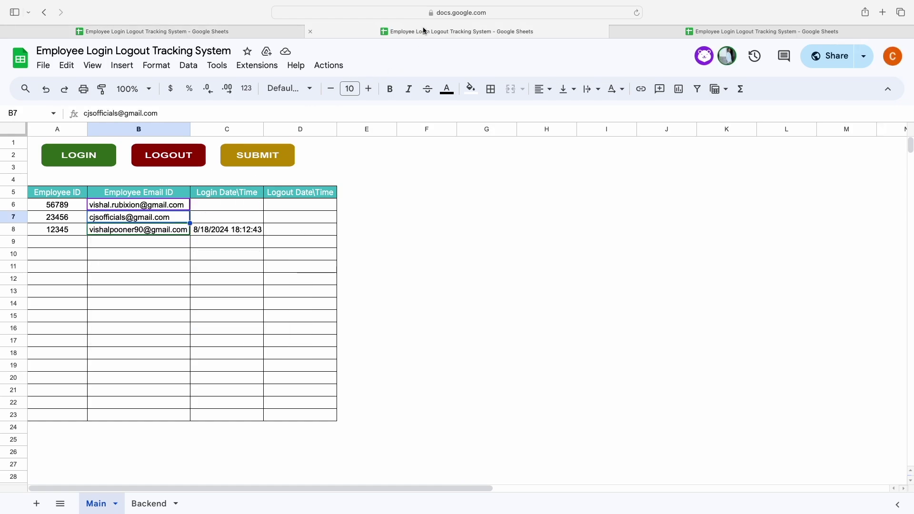
click(78, 155)
click(688, 33)
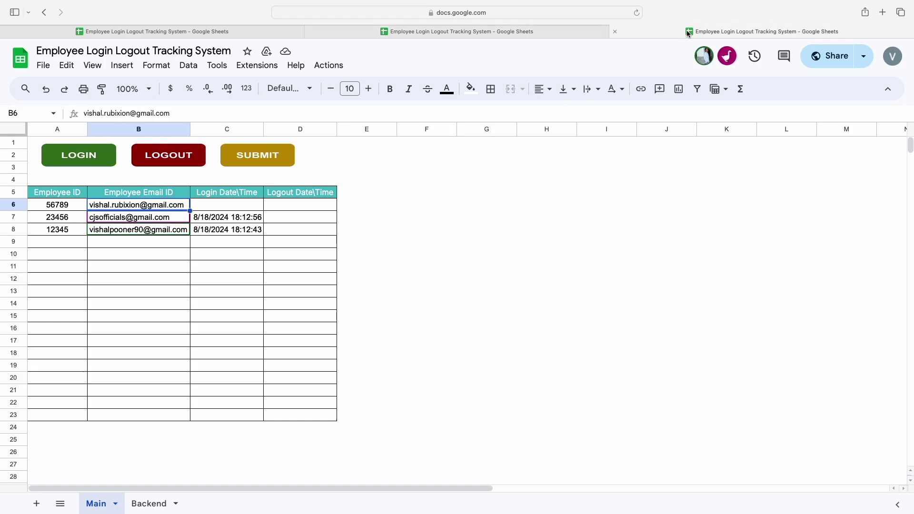
click(81, 158)
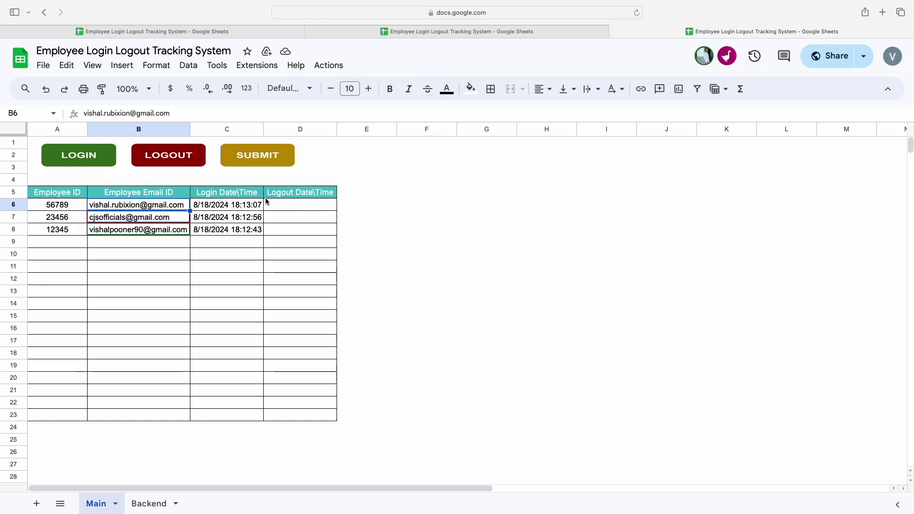
key(ctrl+Tab)
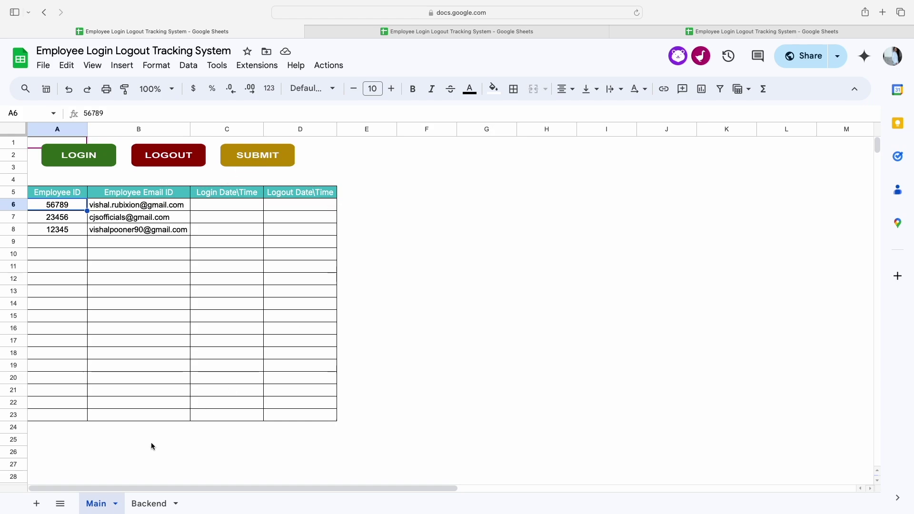
click(149, 504)
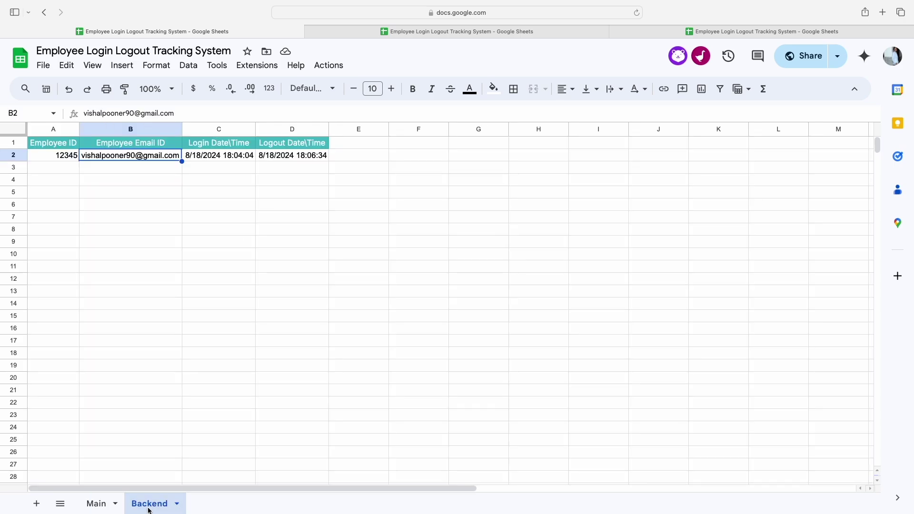
click(98, 503)
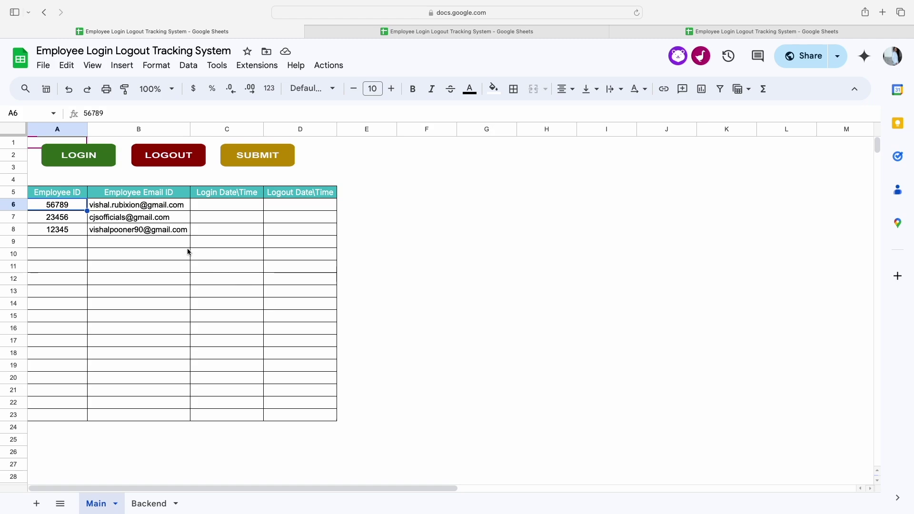